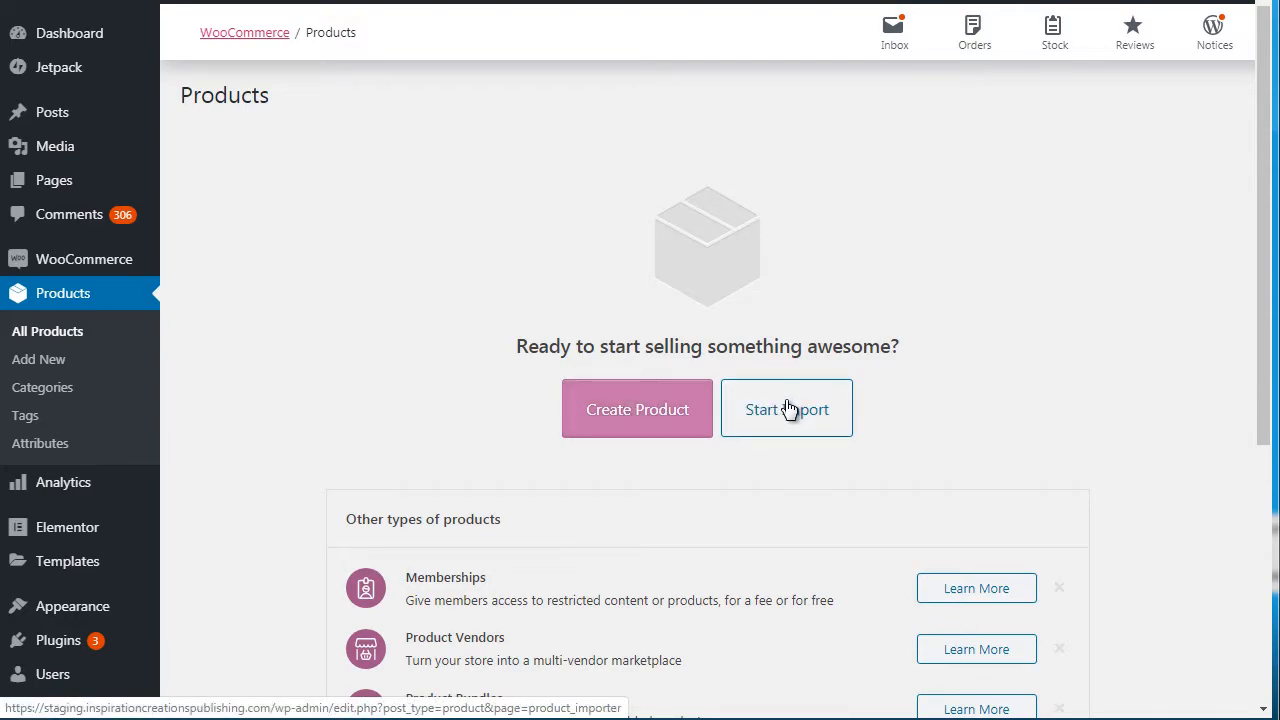
Open the product CSV import page and examine its upload and update options
click(665, 415)
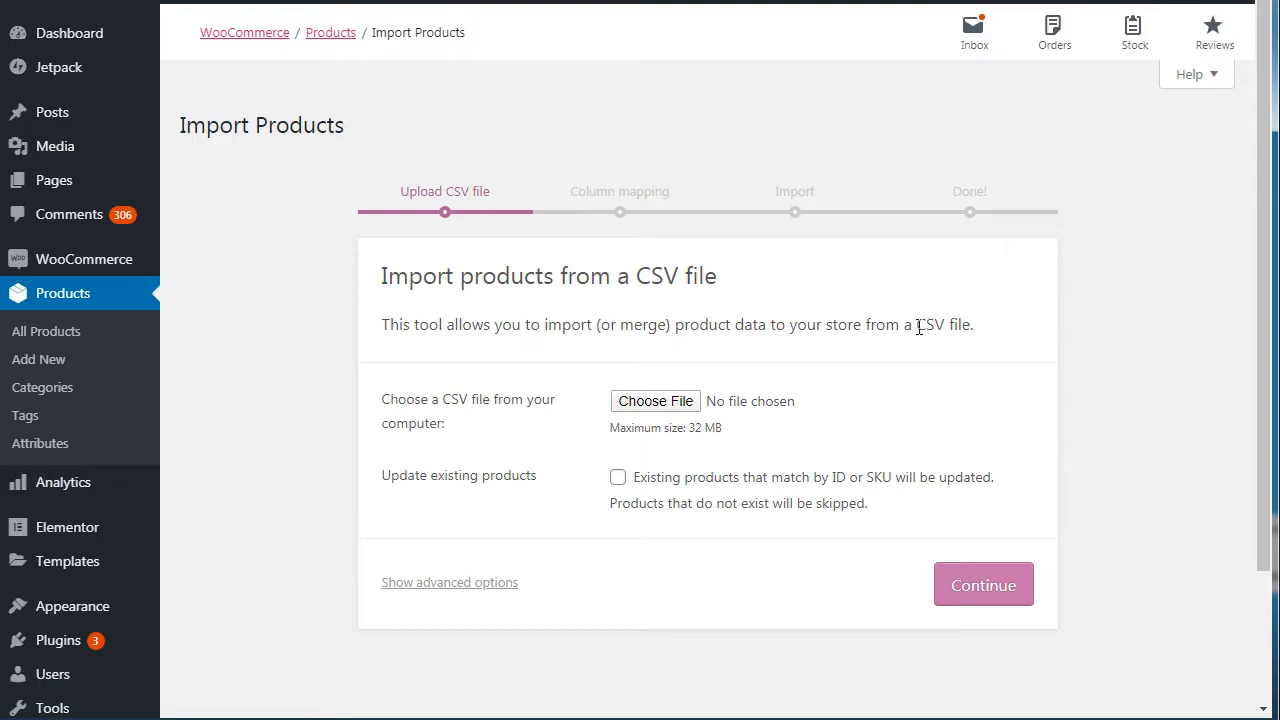
scroll(1268, 340, down, 2)
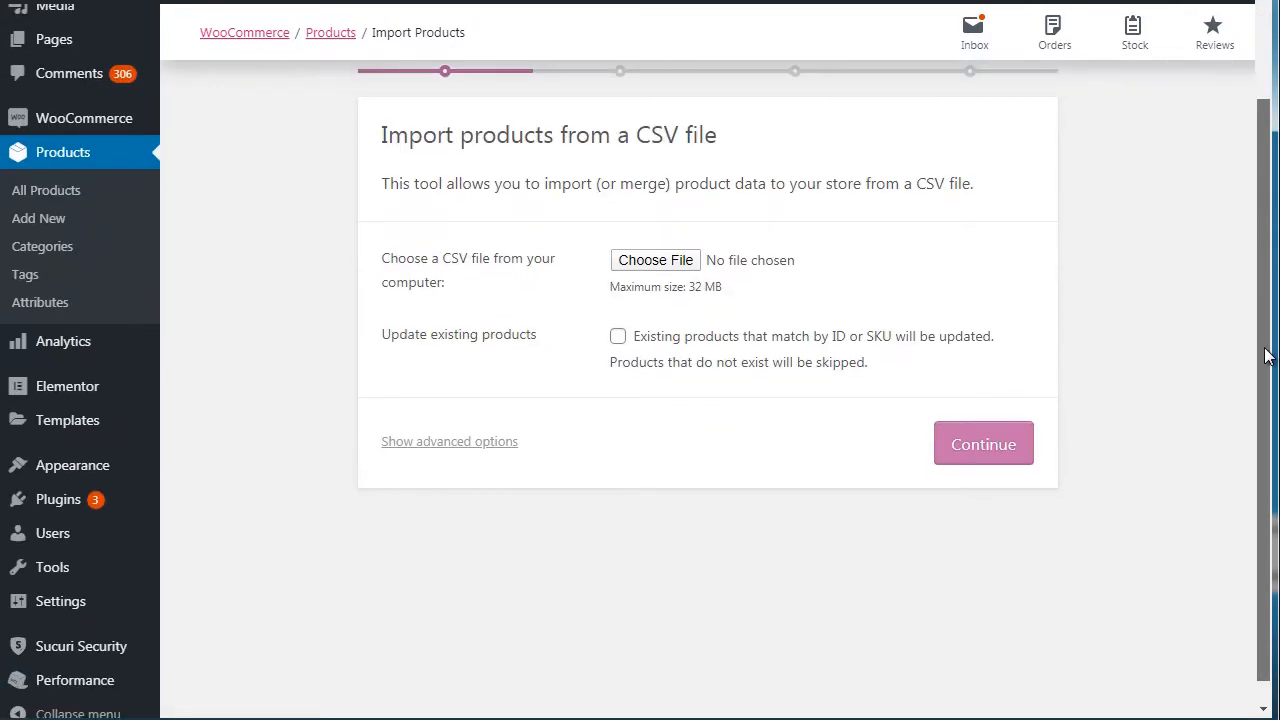
drag(1265, 340, 1266, 214)
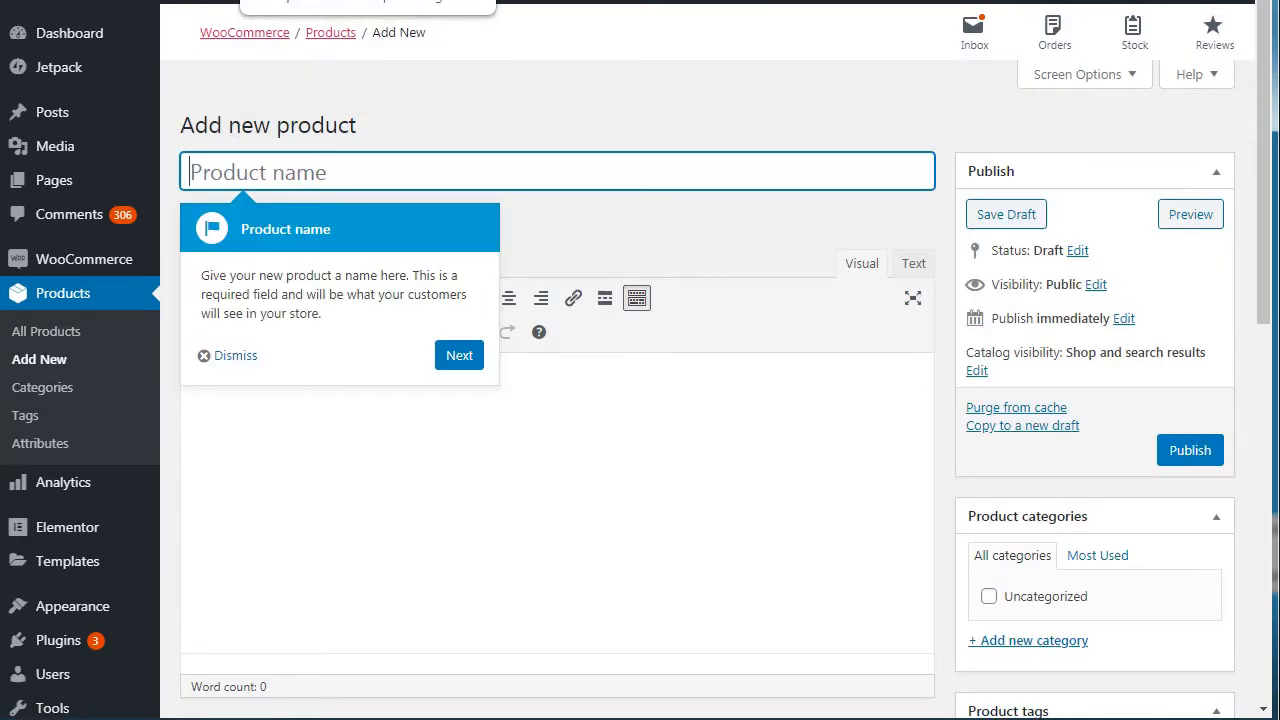
Dismiss the guided product tips and name the new product "Book 1"
click(470, 360)
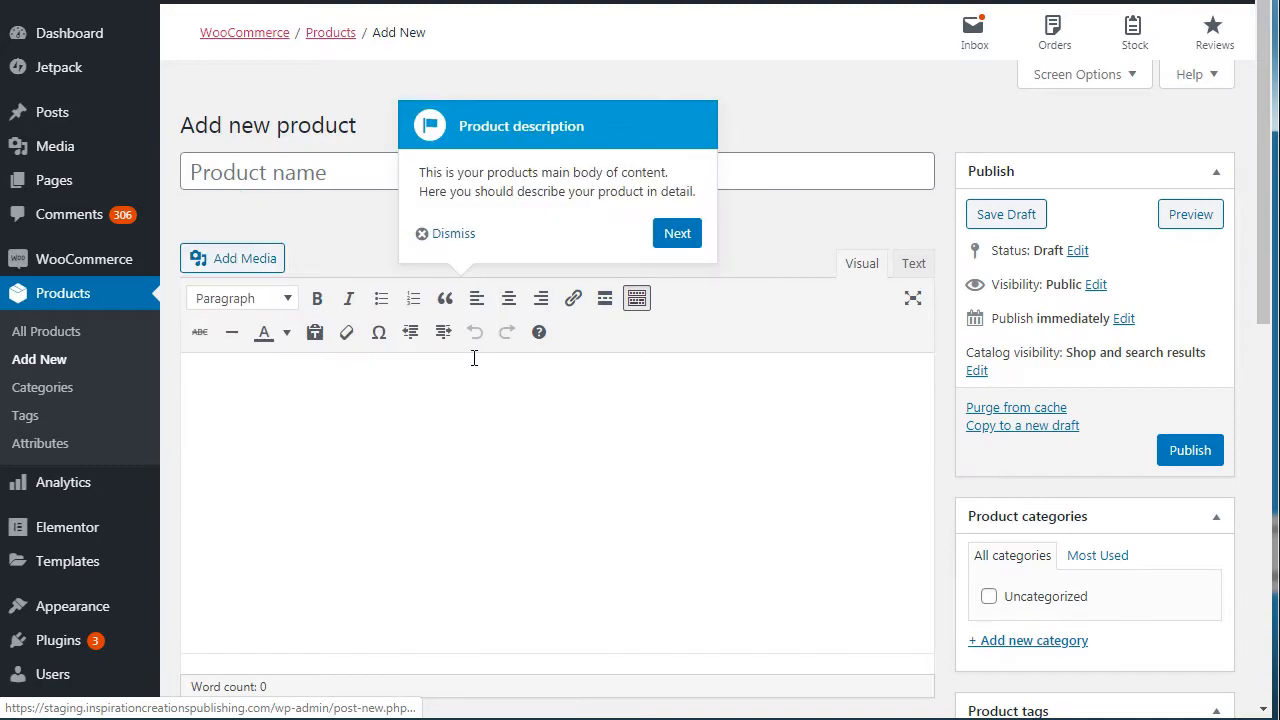
click(453, 234)
click(317, 171)
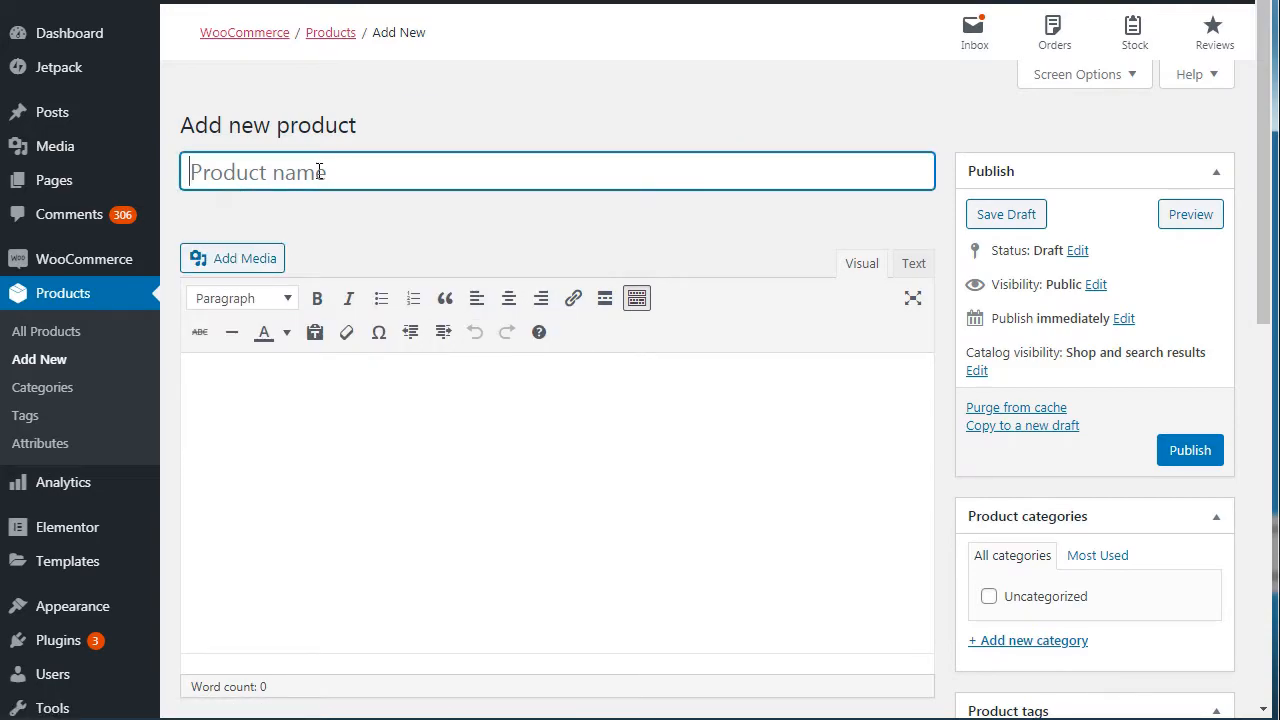
text(Book )
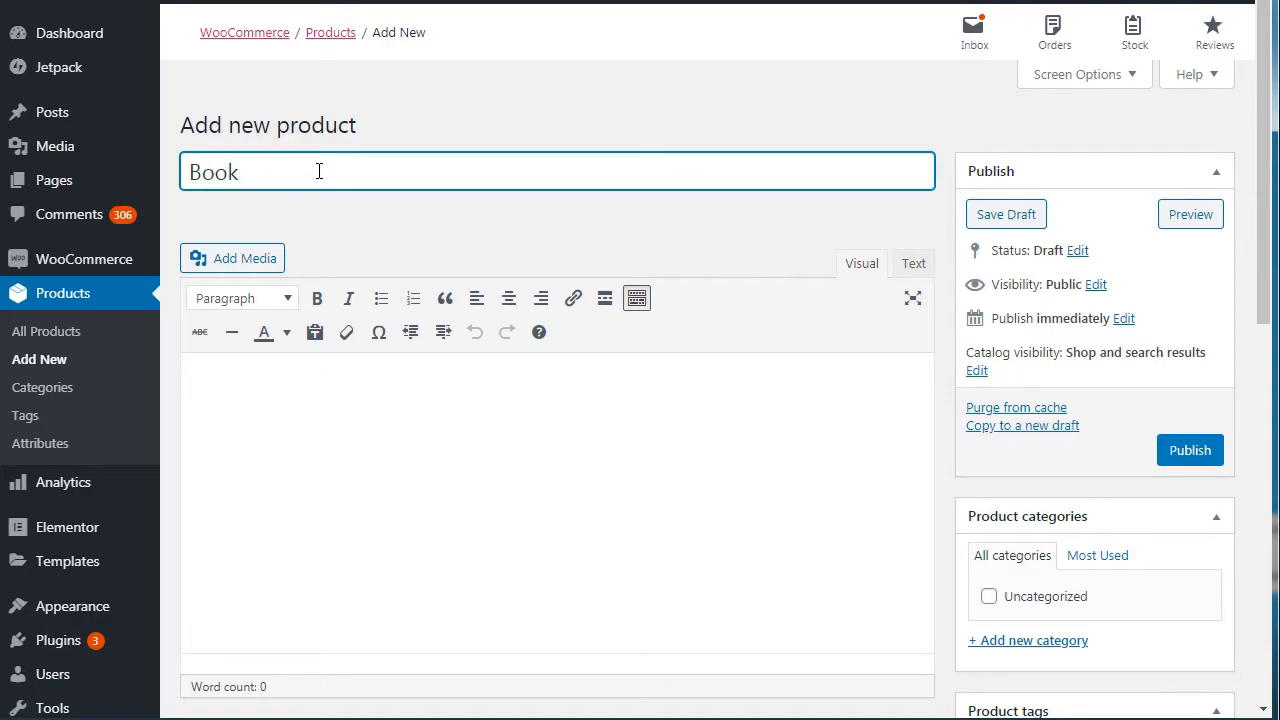
text(1)
Enter "Description" as the product's main description and format it as a bulleted list
click(318, 440)
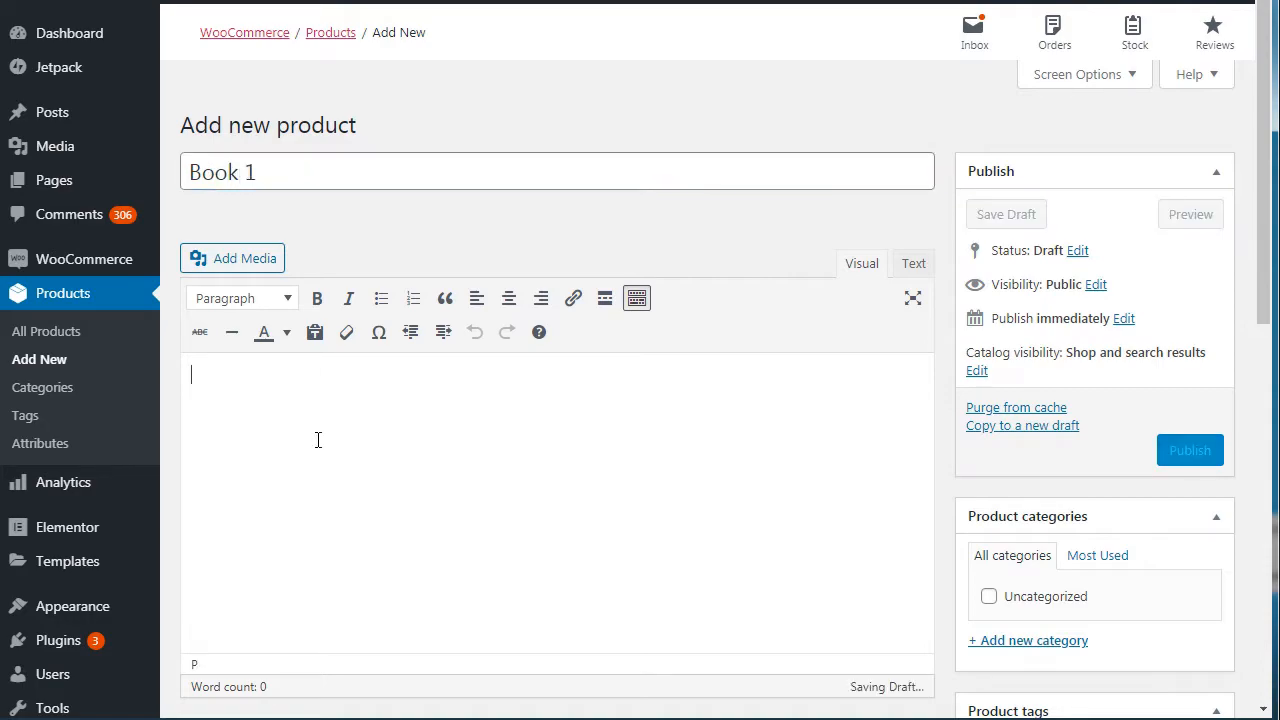
text(Deskri)
key(BackSpace)
key(BackSpace)
key(BackSpace)
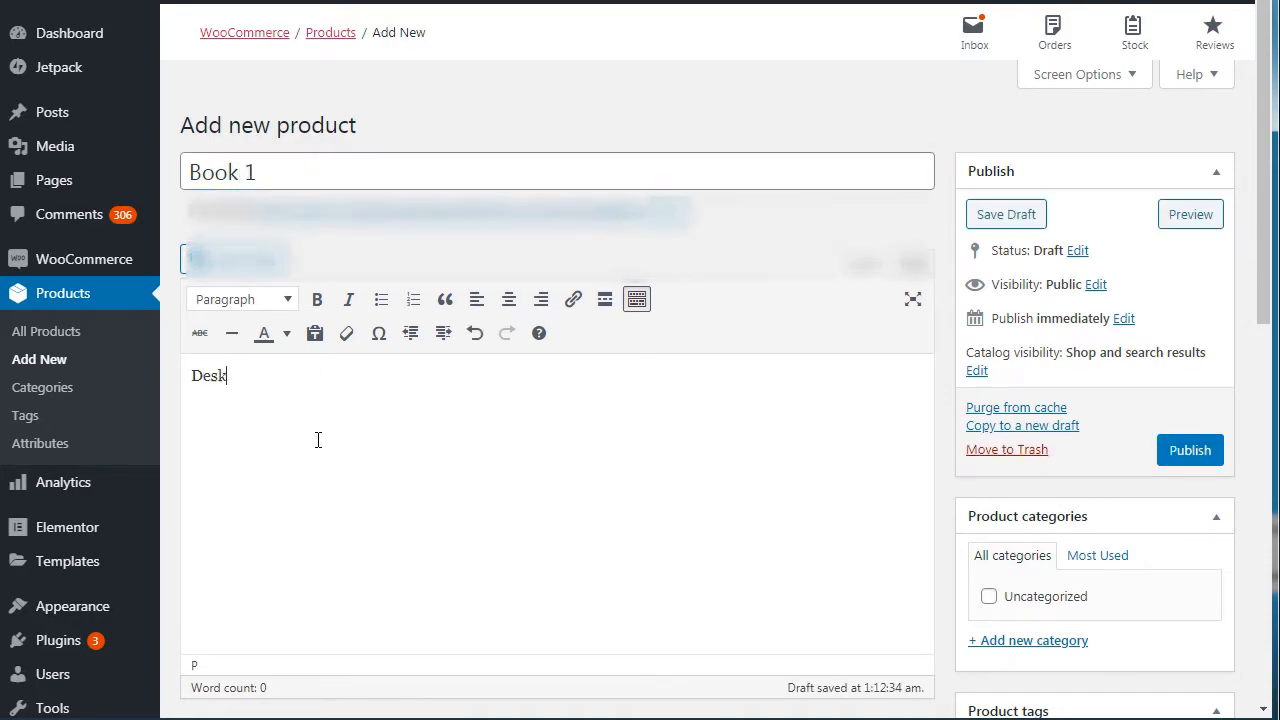
text(cription)
key(ctrl+a)
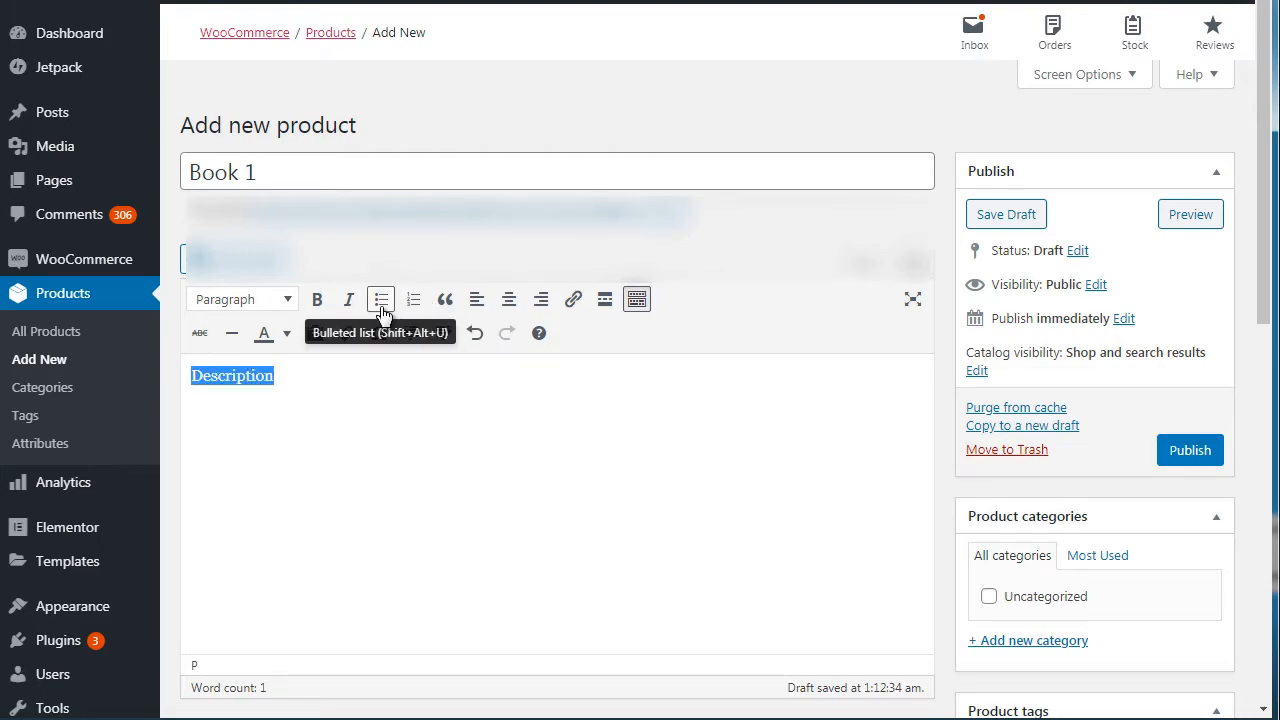
click(382, 305)
click(372, 386)
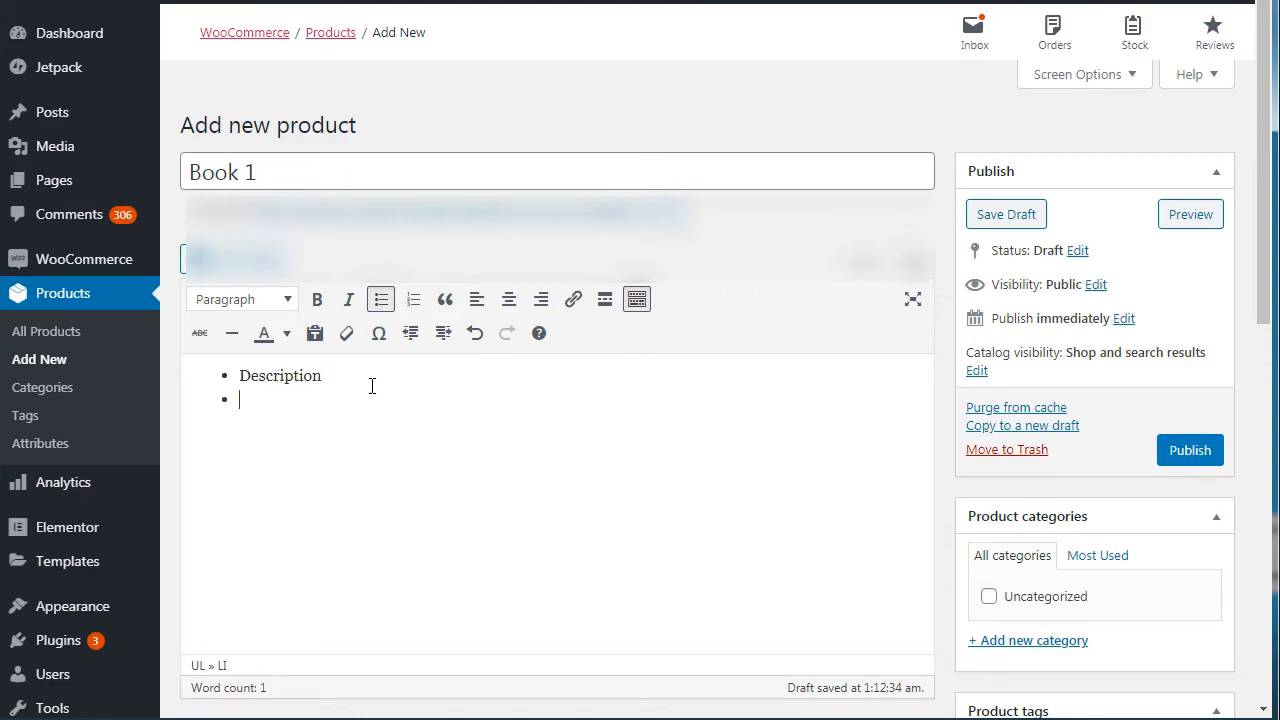
Add the bullet items "Feature 1", "Feature 2" and "Feature 3" below the first bullet of the product description
text(Feature 1)
key(Return)
text(Feature 2)
key(Return)
text(Feature )
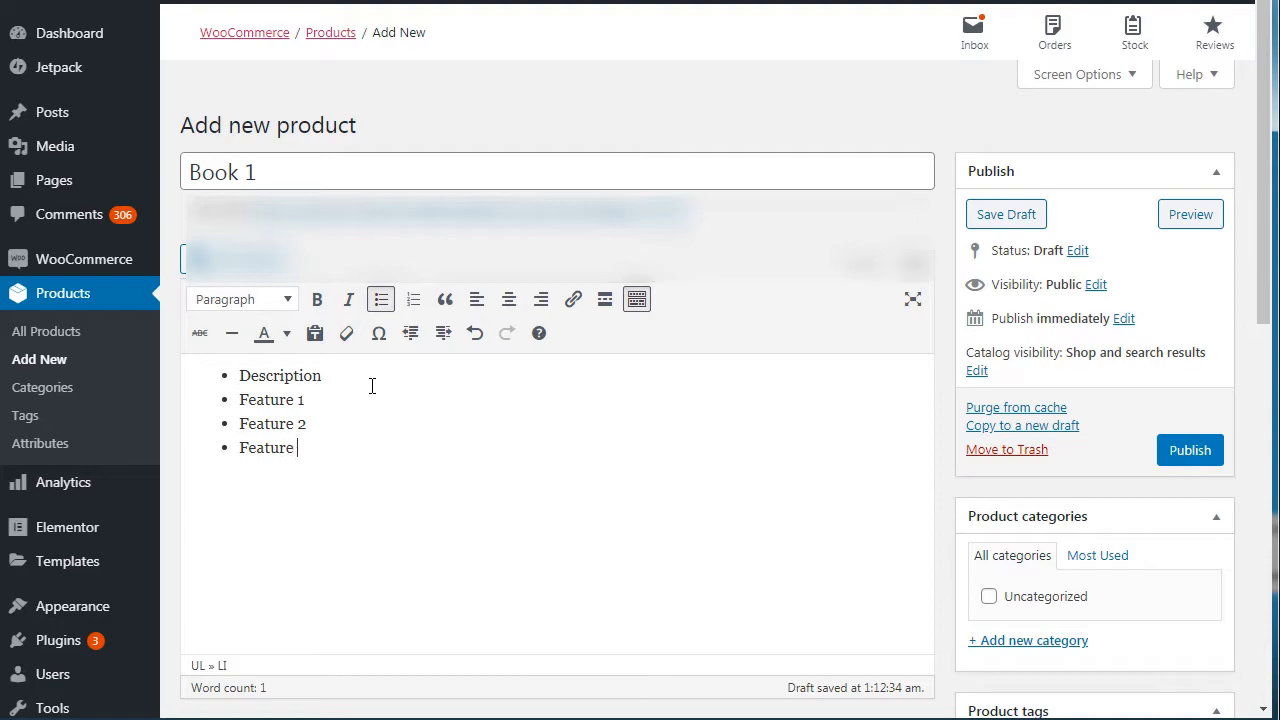
text(3)
Examine the available product types in the product data section
drag(1263, 175, 1258, 430)
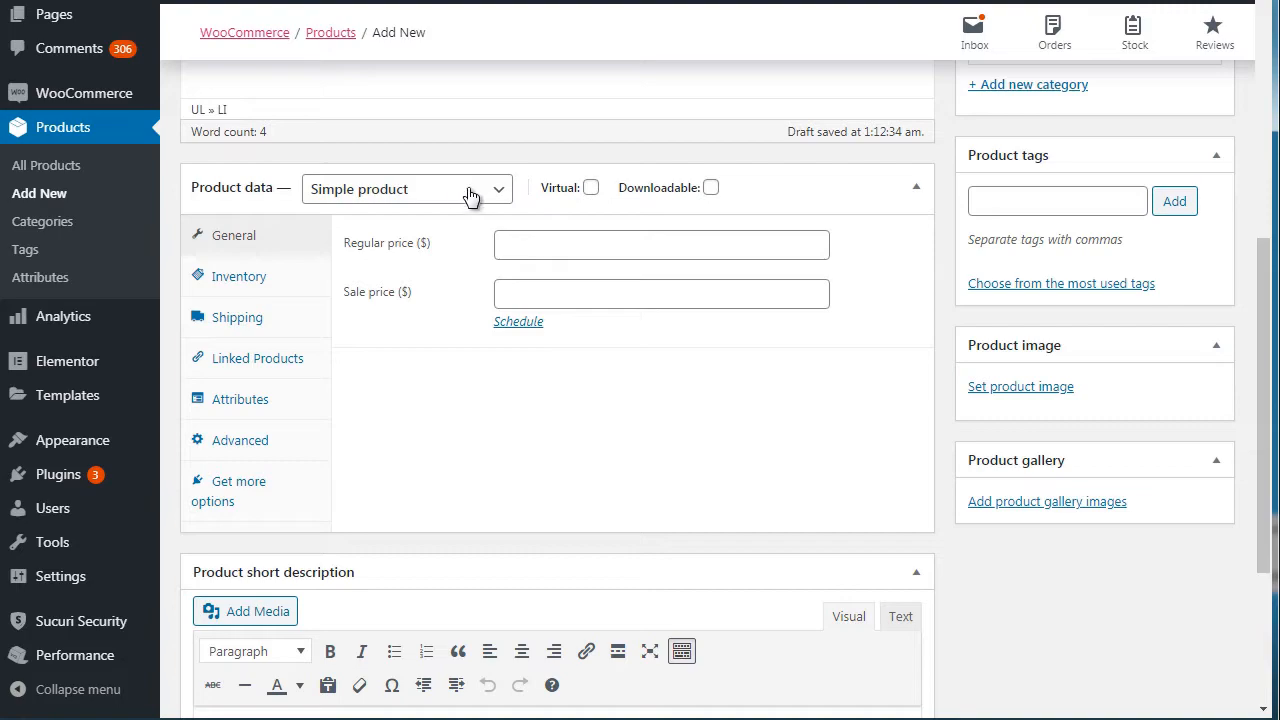
click(347, 197)
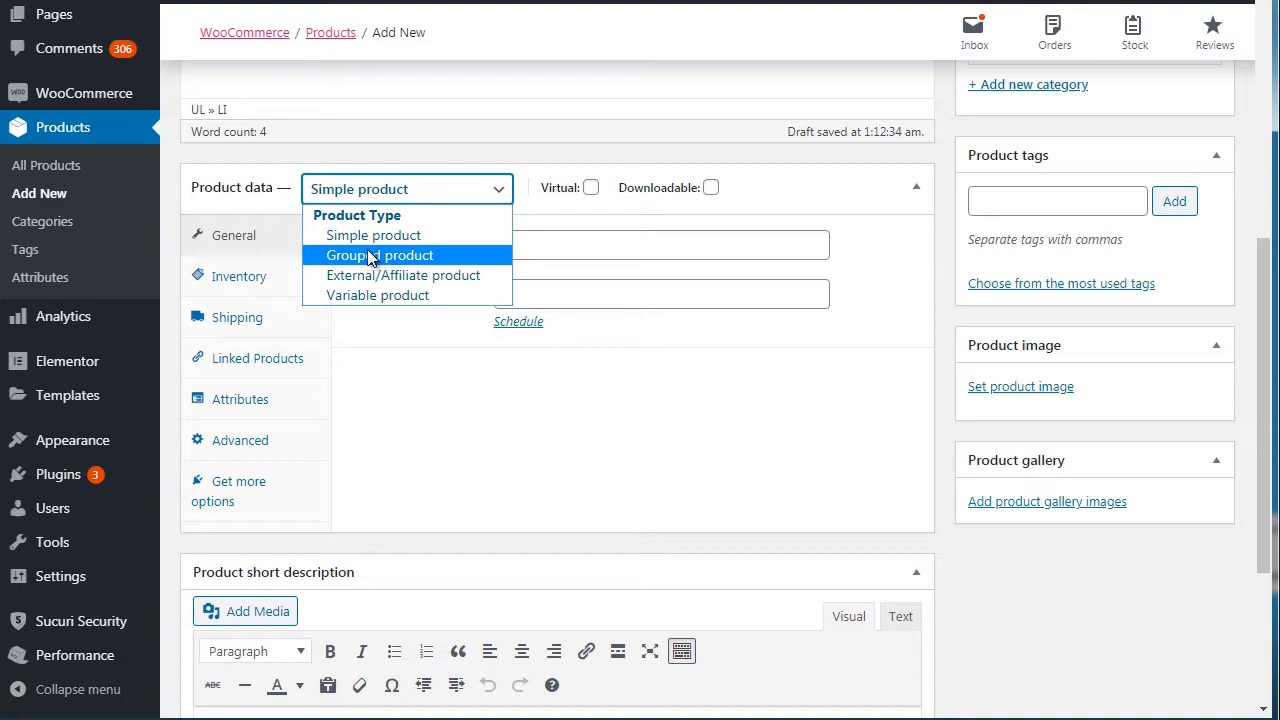
click(438, 162)
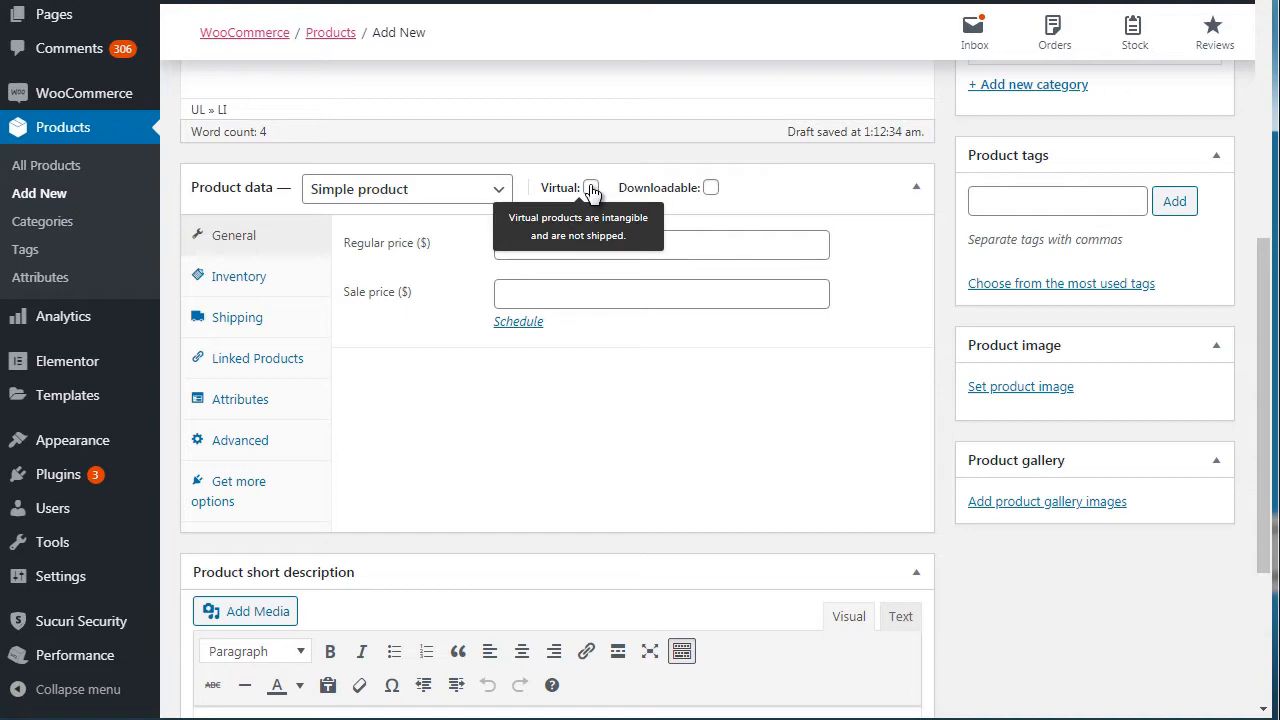
click(713, 189)
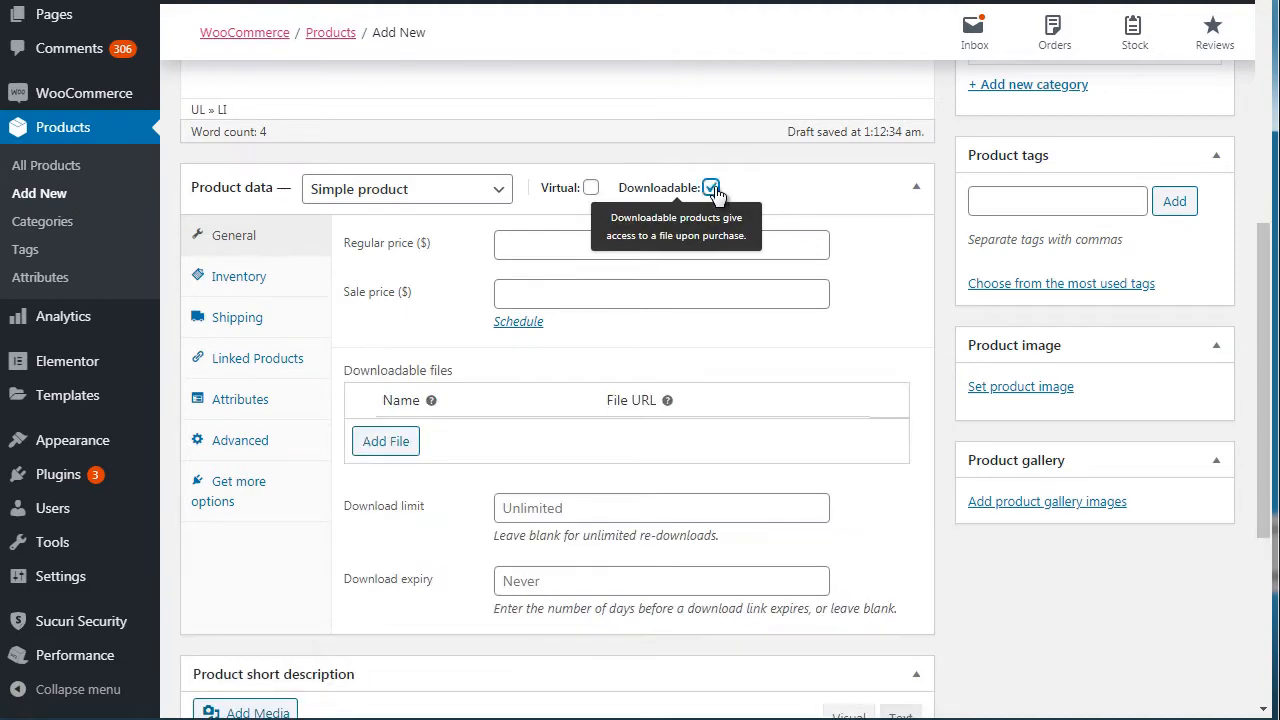
click(591, 189)
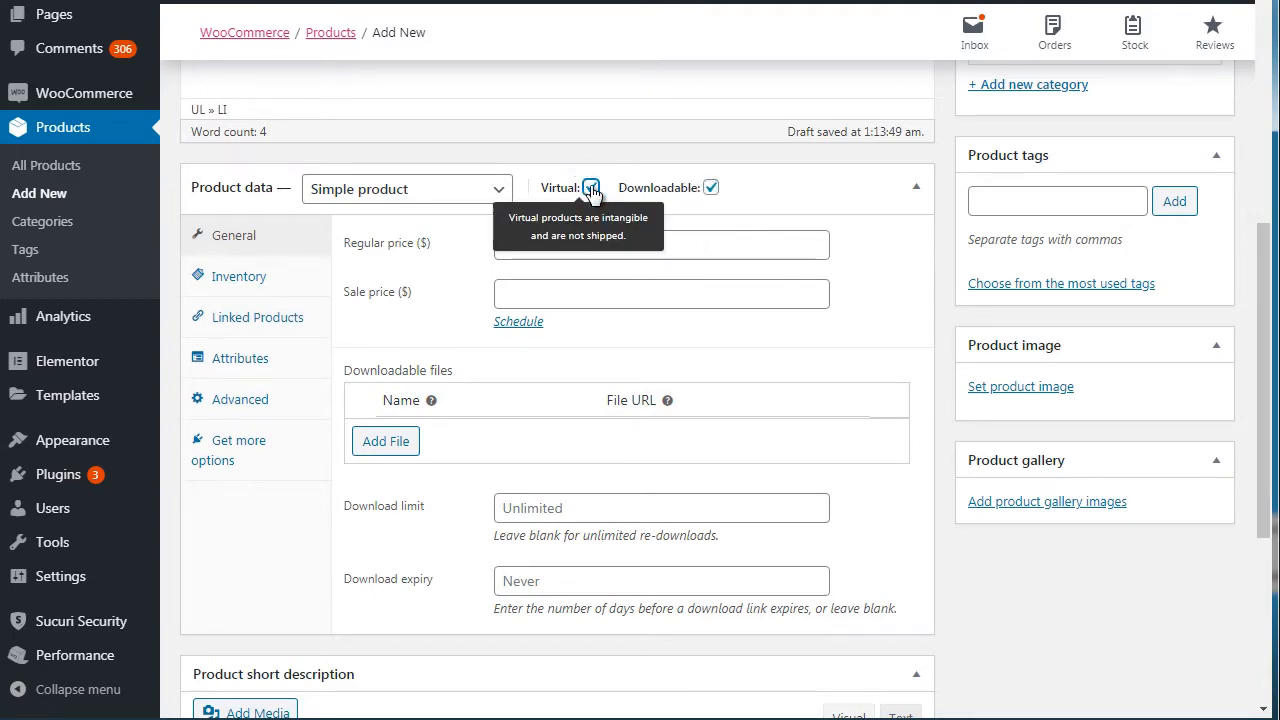
click(591, 189)
click(711, 189)
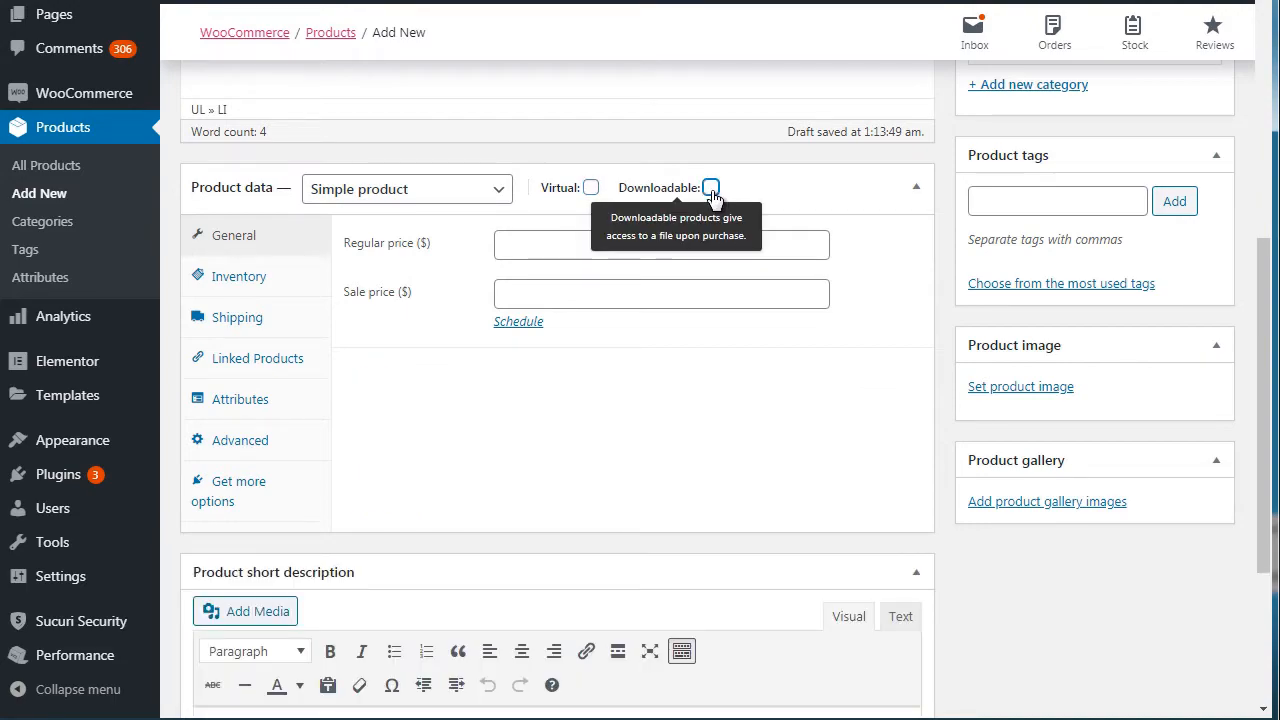
Mark the simple product as downloadable
click(711, 189)
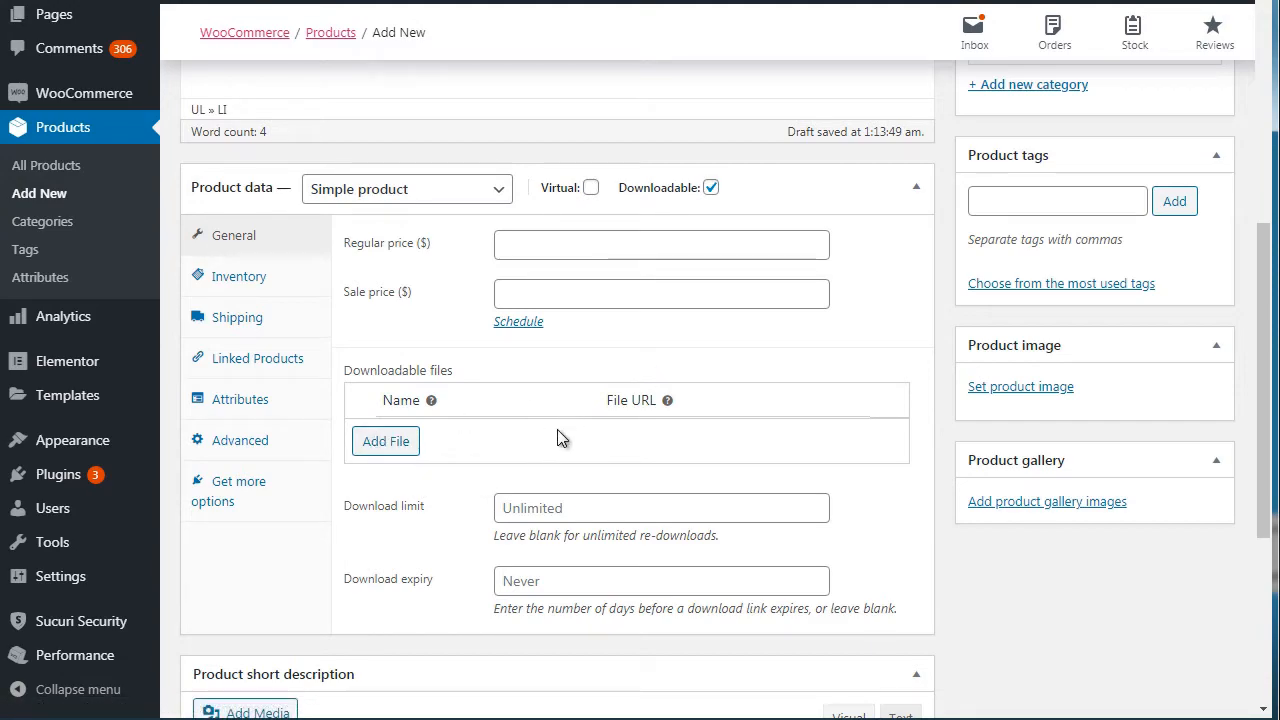
mouse_move(657, 413)
mouse_move(1264, 305)
mouse_down()
mouse_move(1266, 394)
mouse_move(1266, 277)
mouse_move(1256, 312)
mouse_up()
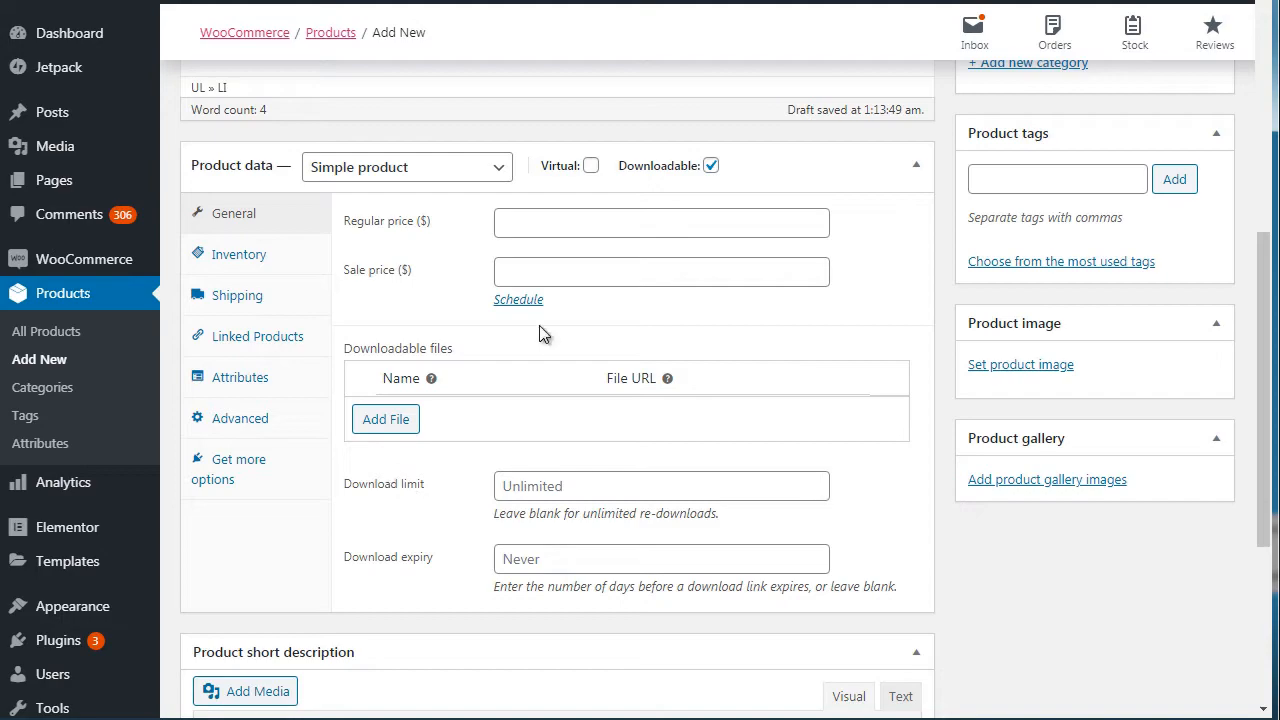
Examine the product's inventory and stock status options, shipping settings, linked products, and the short description and image sections
click(232, 252)
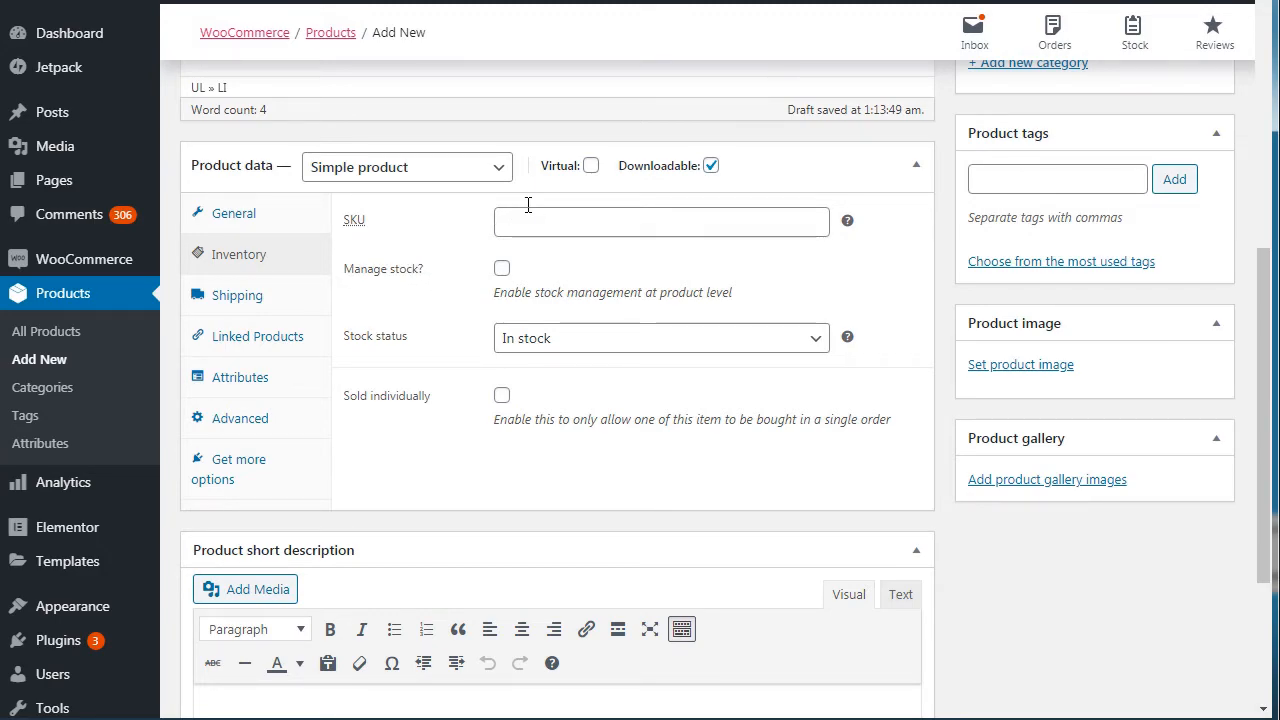
click(515, 348)
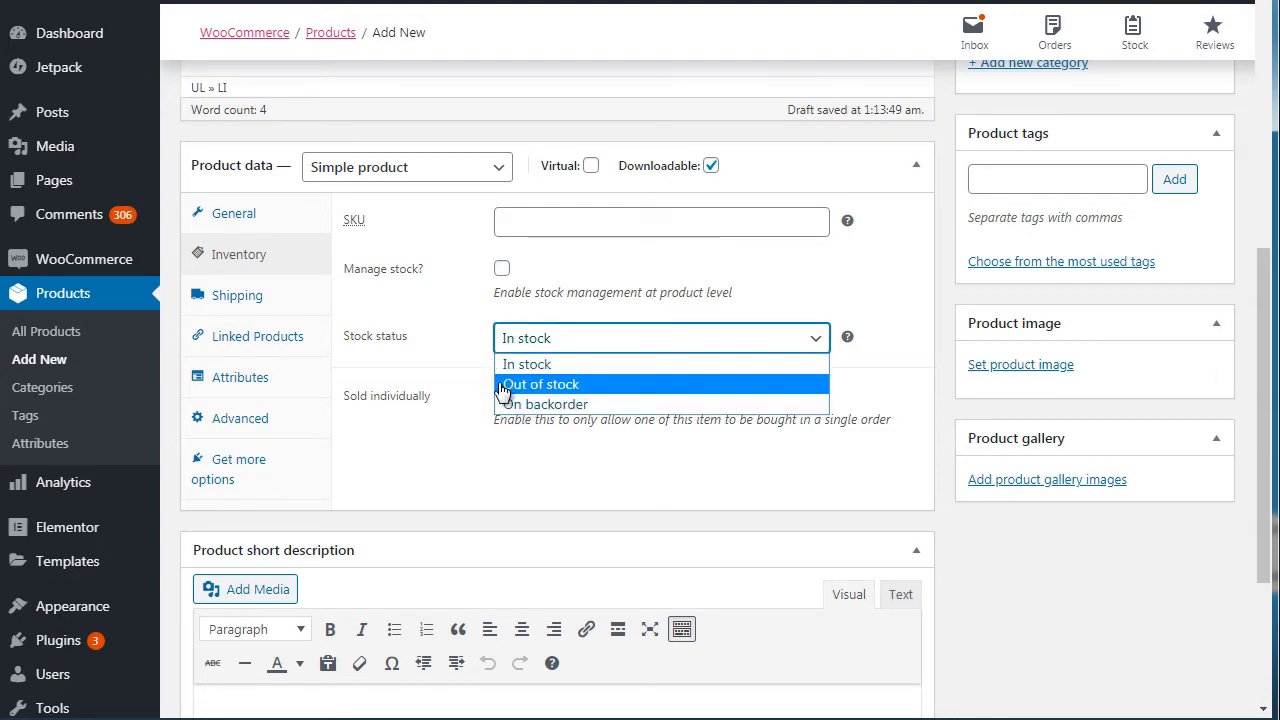
click(462, 350)
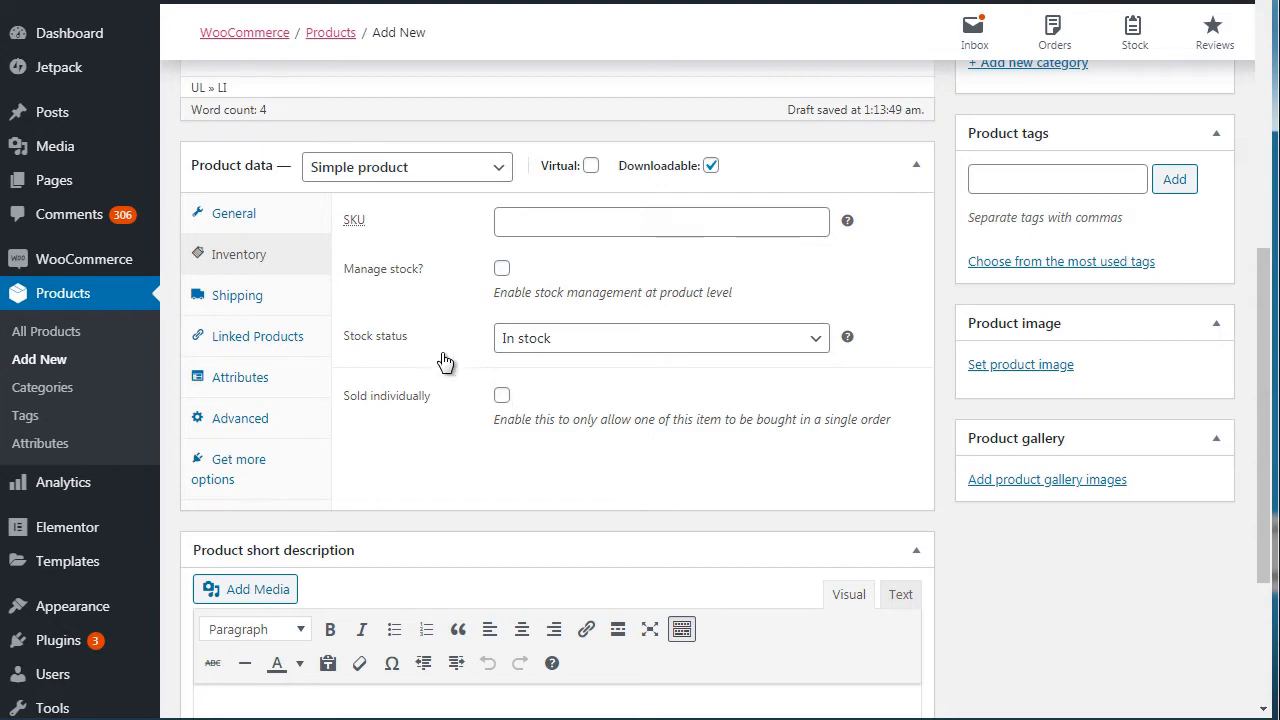
click(252, 296)
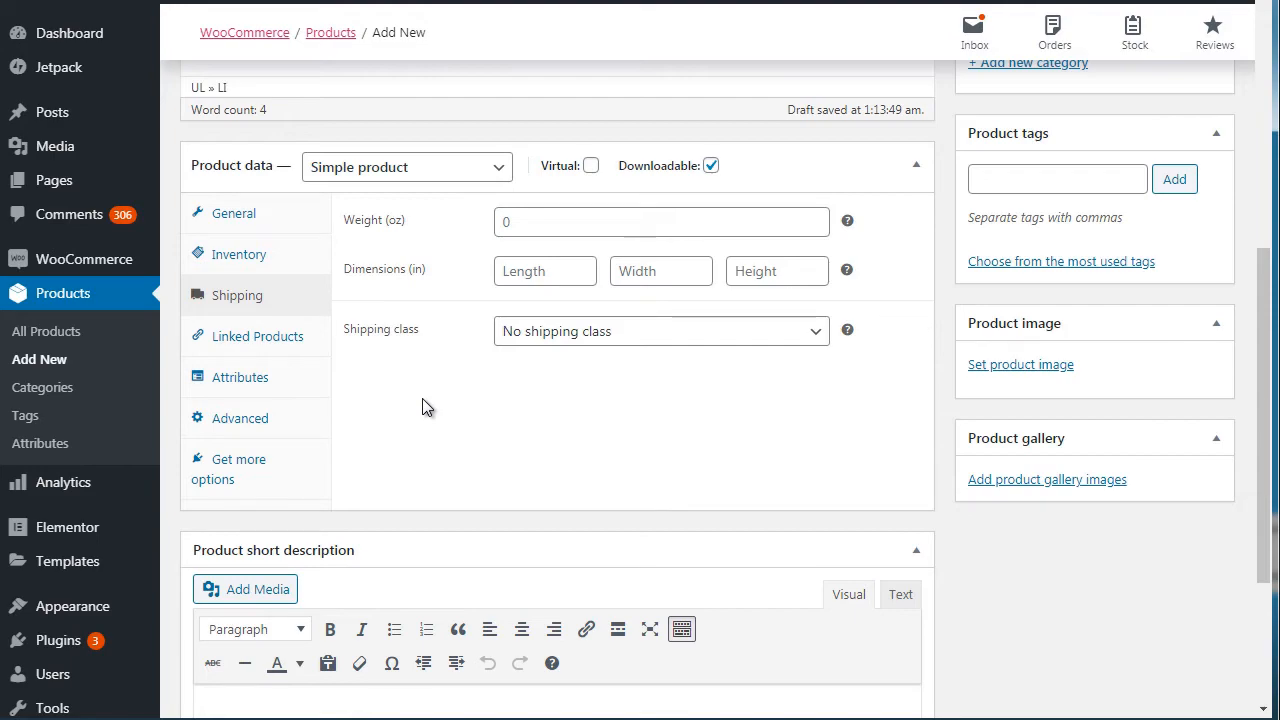
click(292, 350)
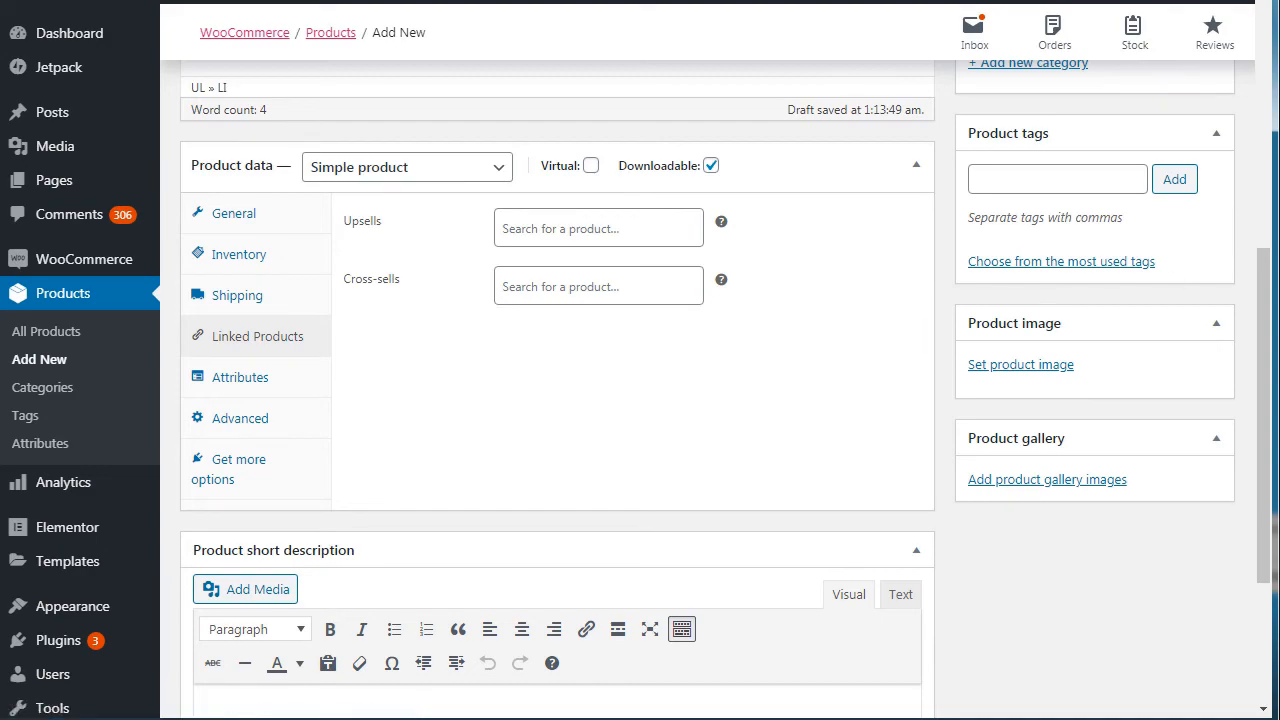
drag(1265, 280, 1265, 327)
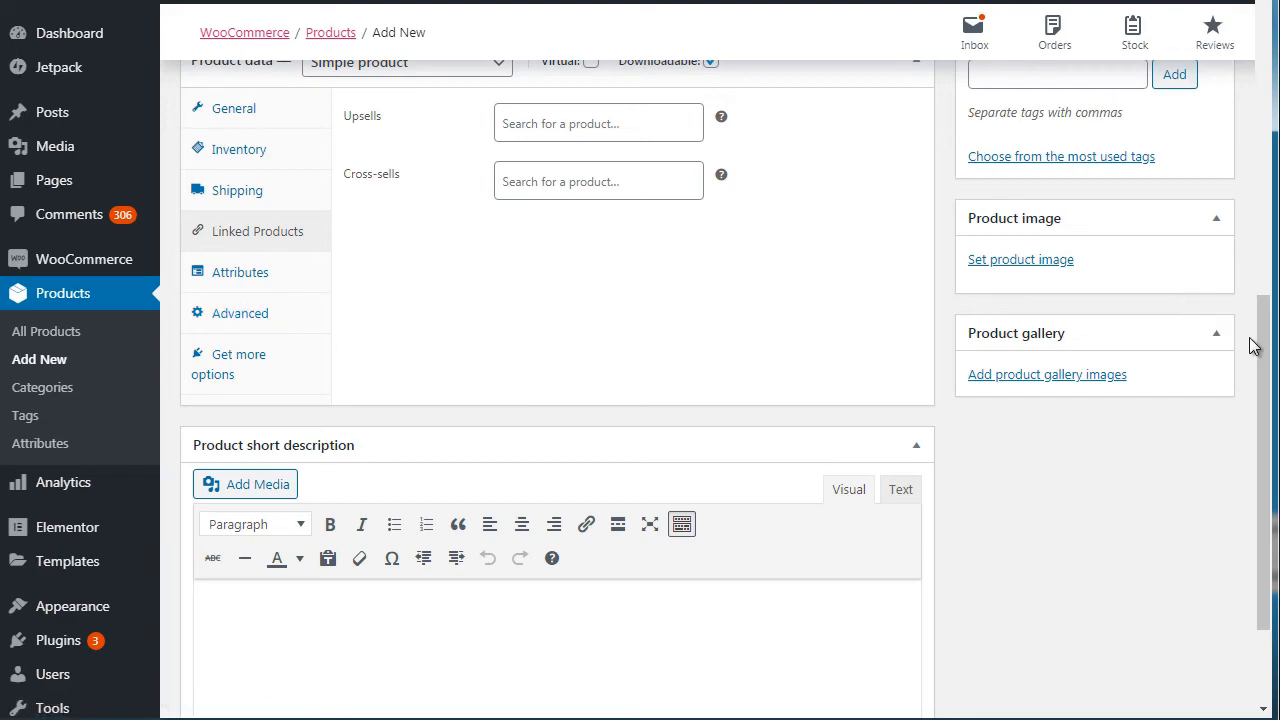
drag(1265, 362, 1260, 295)
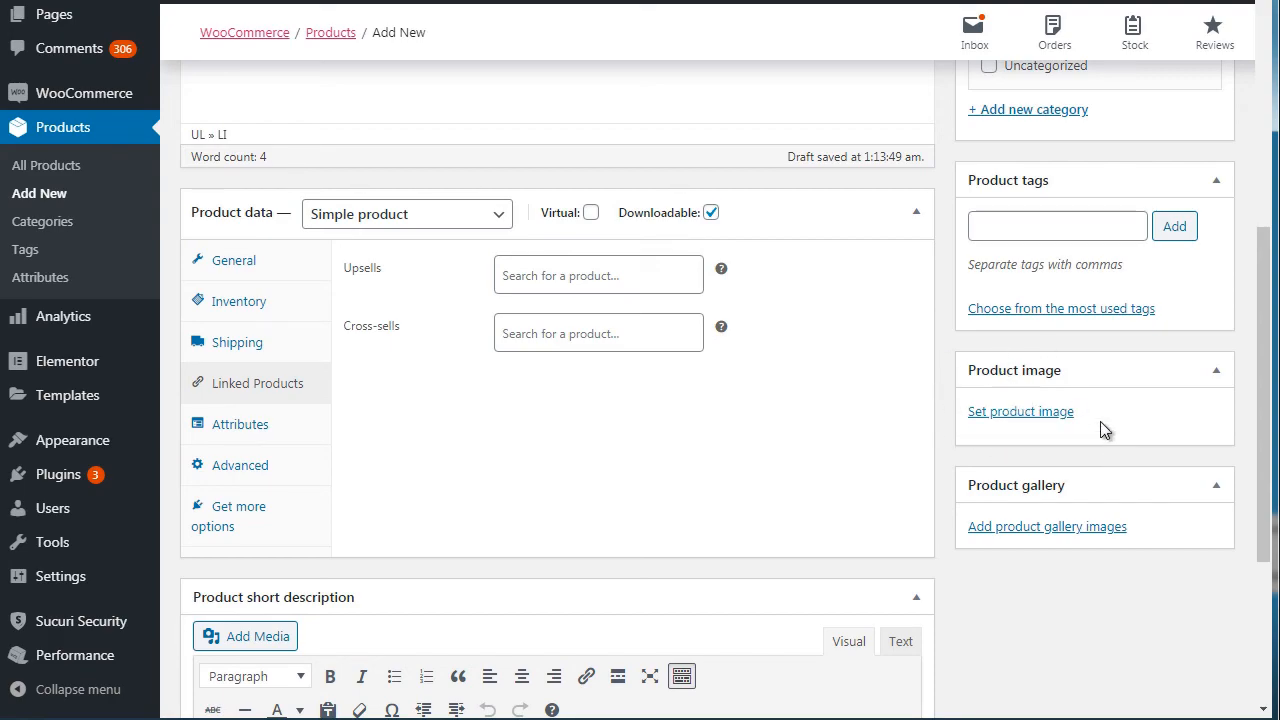
Set the product's regular price to $30 and its sale price to $10, and publish the product
drag(1262, 291, 1265, 140)
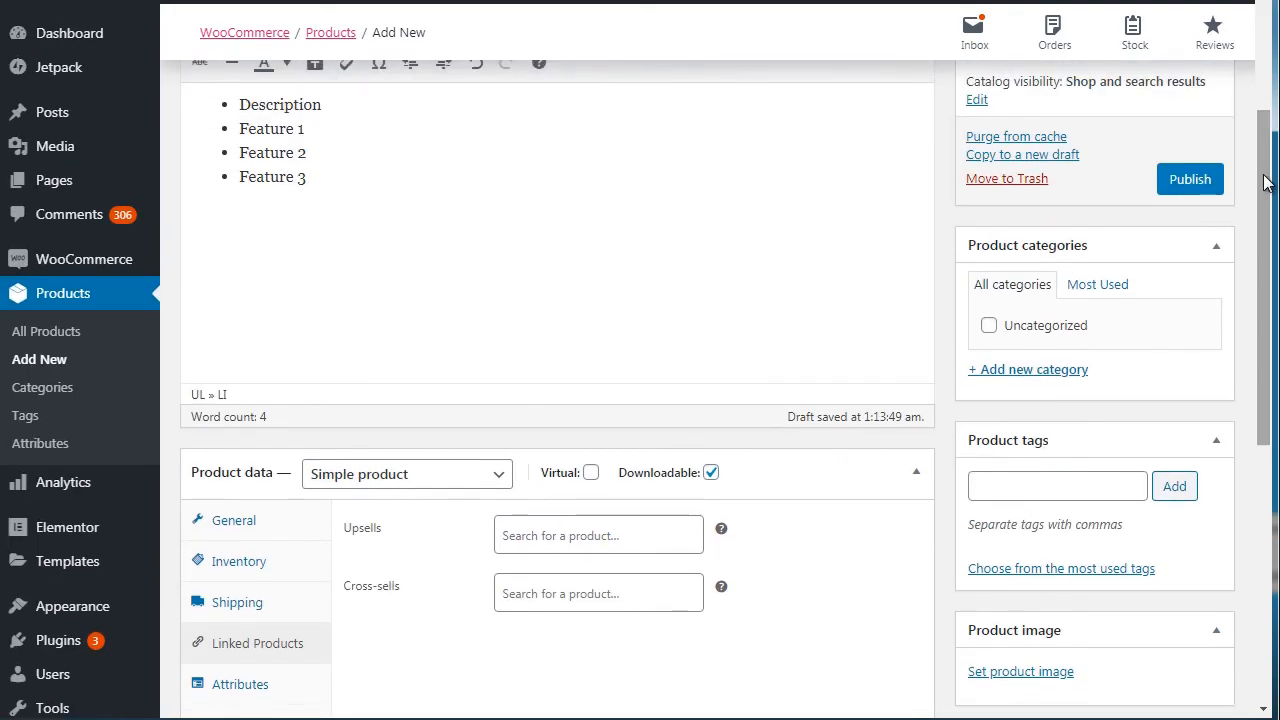
click(249, 532)
click(559, 574)
text(19)
click(553, 532)
text(30)
click(525, 575)
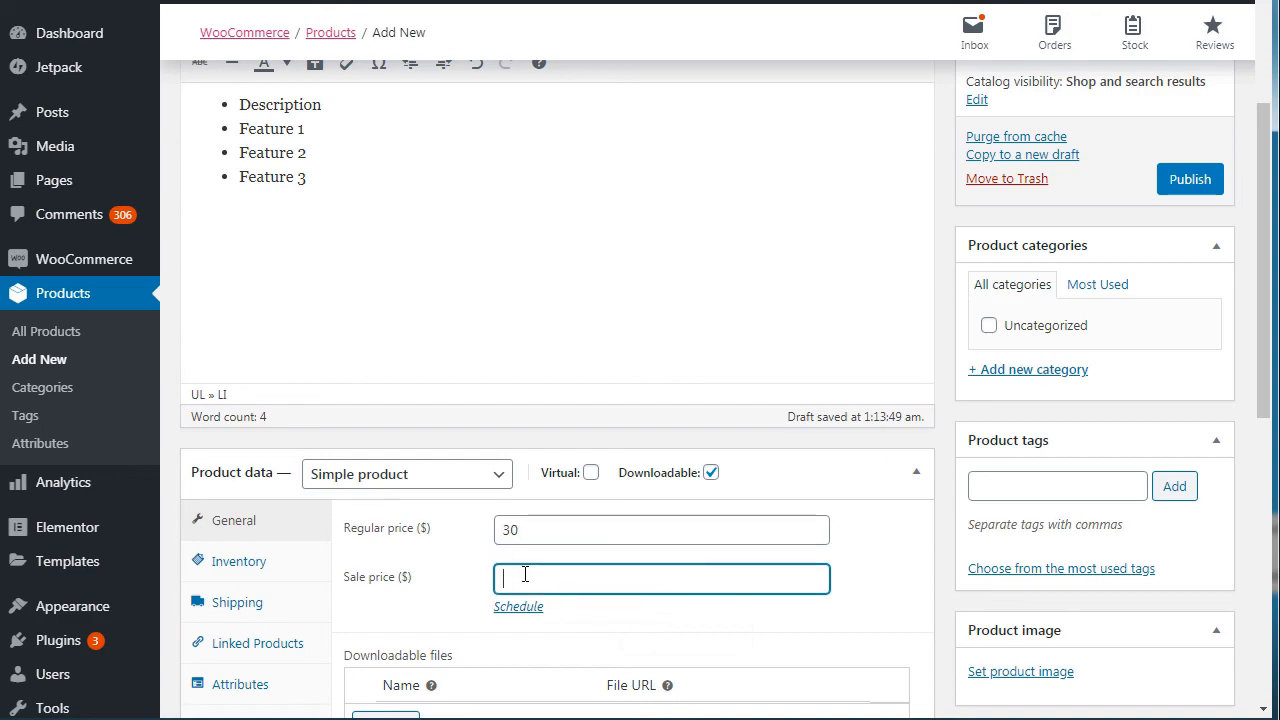
text(10)
click(1187, 190)
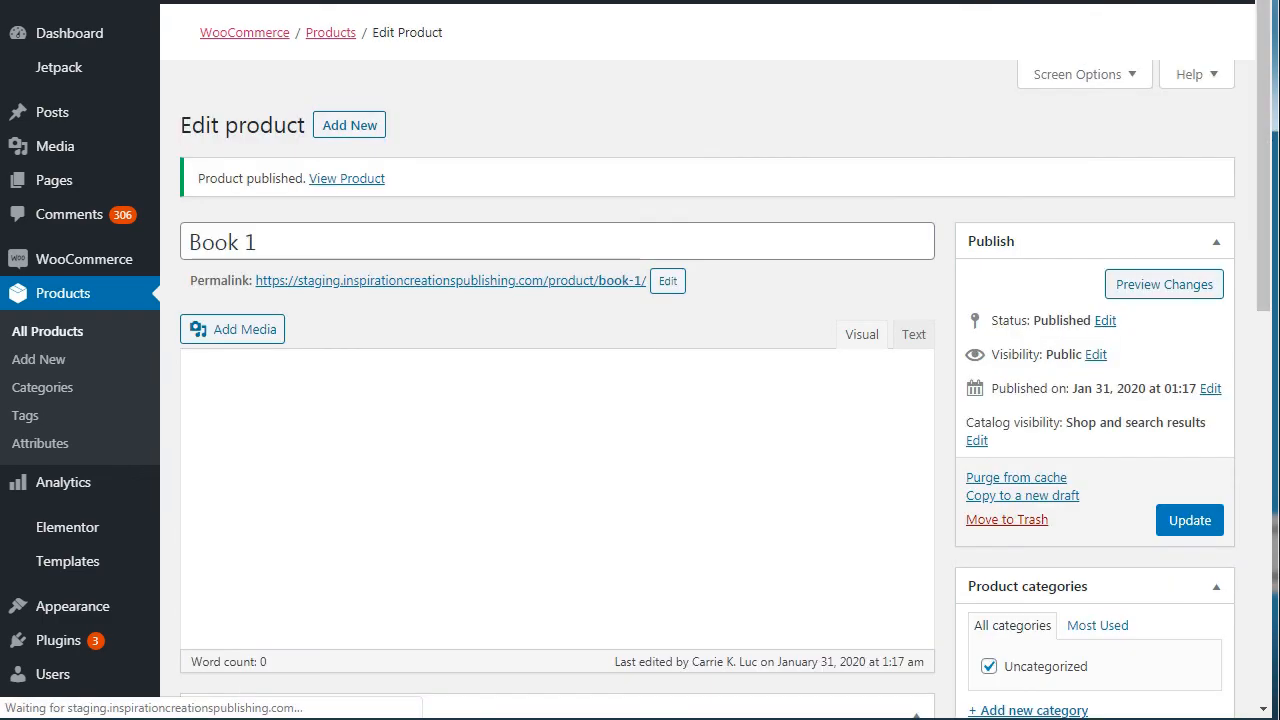